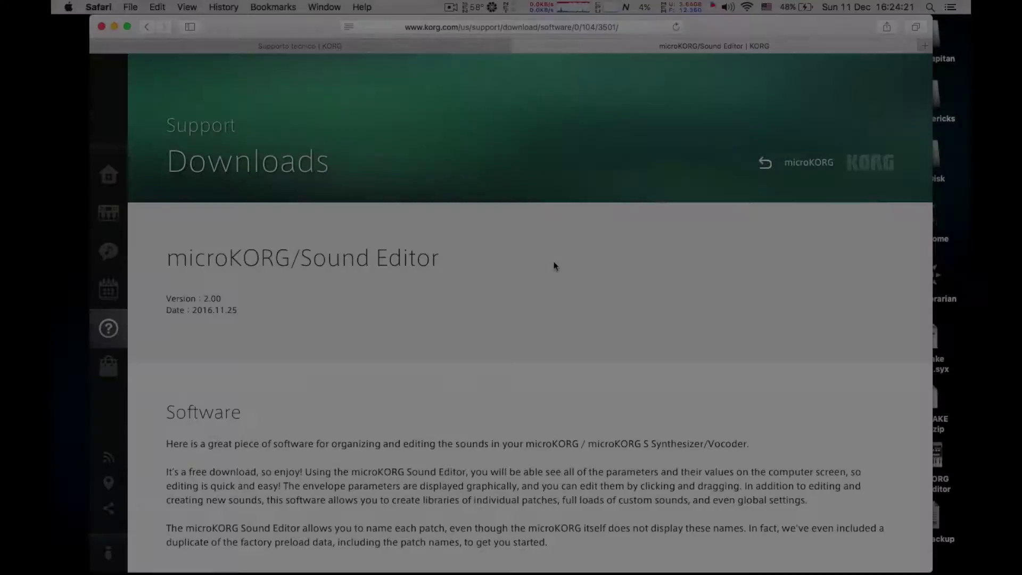
Download the Mac microKORG/Sound Editor 2.00 installer from the KORG Downloads section.
{"action": "scroll", "coordinate": [553, 266], "scroll_direction": "down", "scroll_amount": 15}
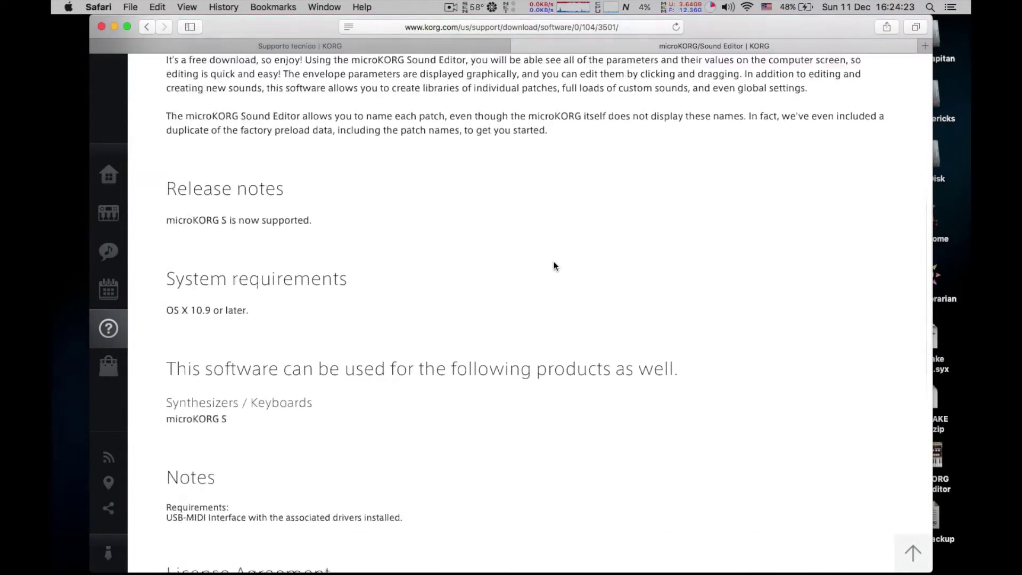
{"action": "scroll", "coordinate": [553, 266], "scroll_direction": "down", "scroll_amount": 5}
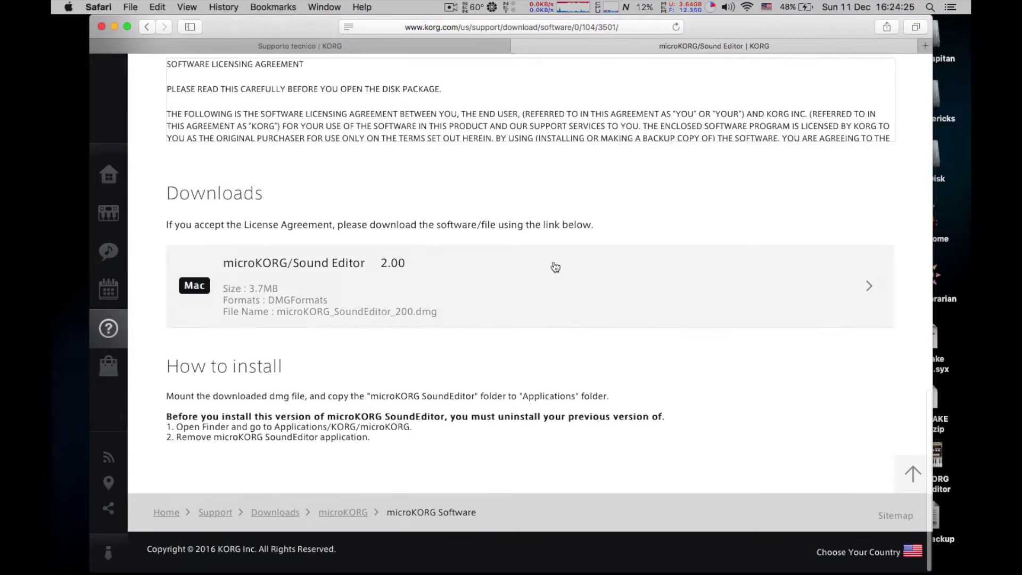
{"action": "left_click", "coordinate": [196, 290]}
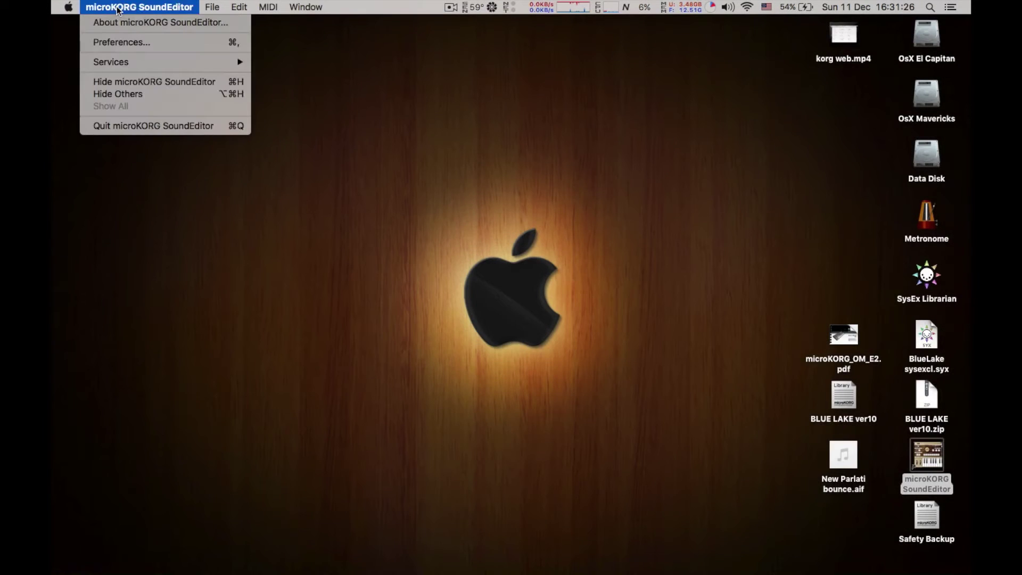
Set MIDI In and MIDI Out to Mobile : MIDI, keep default channel 1, and apply.
{"action": "left_click", "coordinate": [133, 45]}
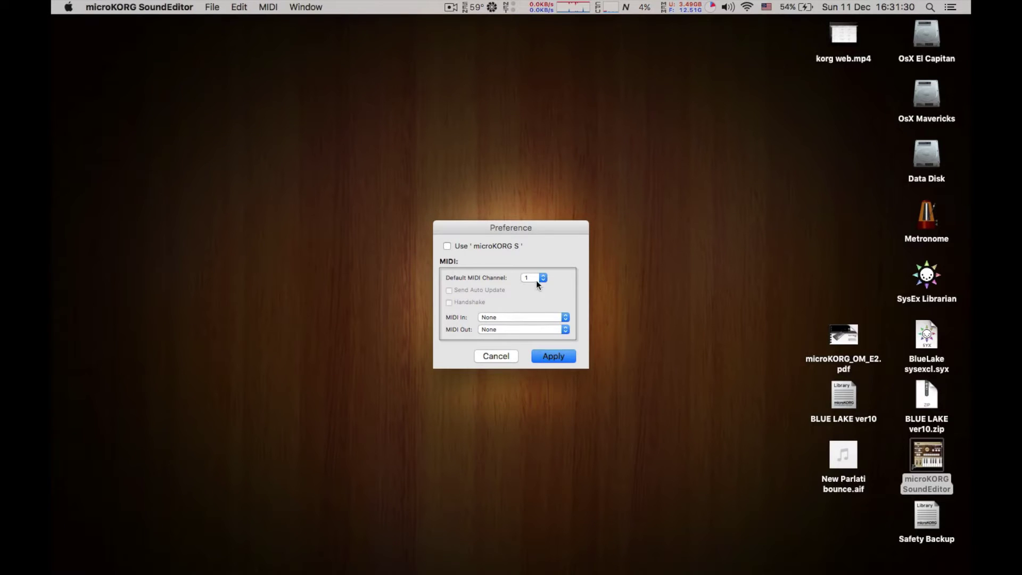
{"action": "left_click", "coordinate": [530, 318]}
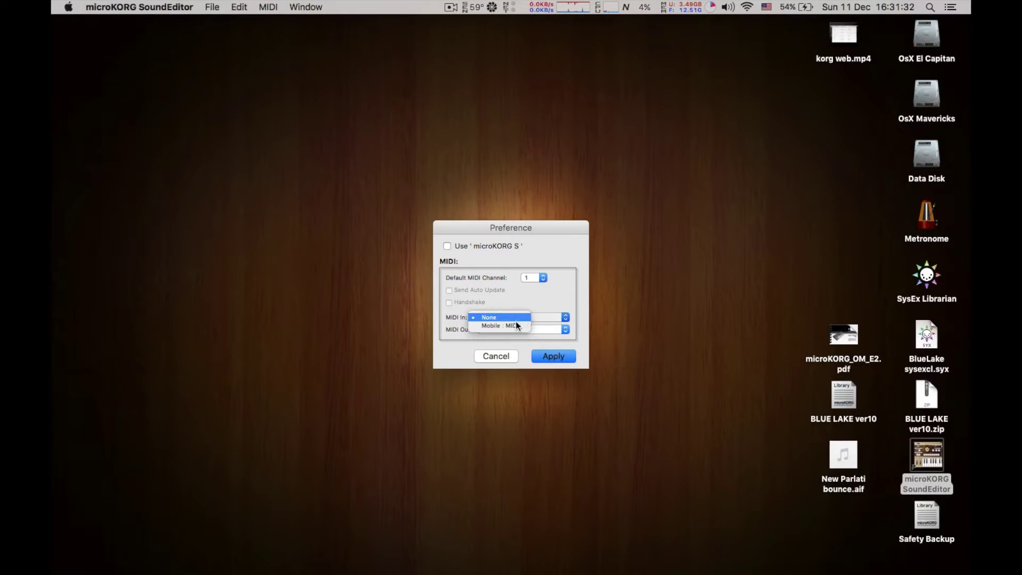
{"action": "left_click", "coordinate": [514, 323]}
{"action": "left_click", "coordinate": [519, 330]}
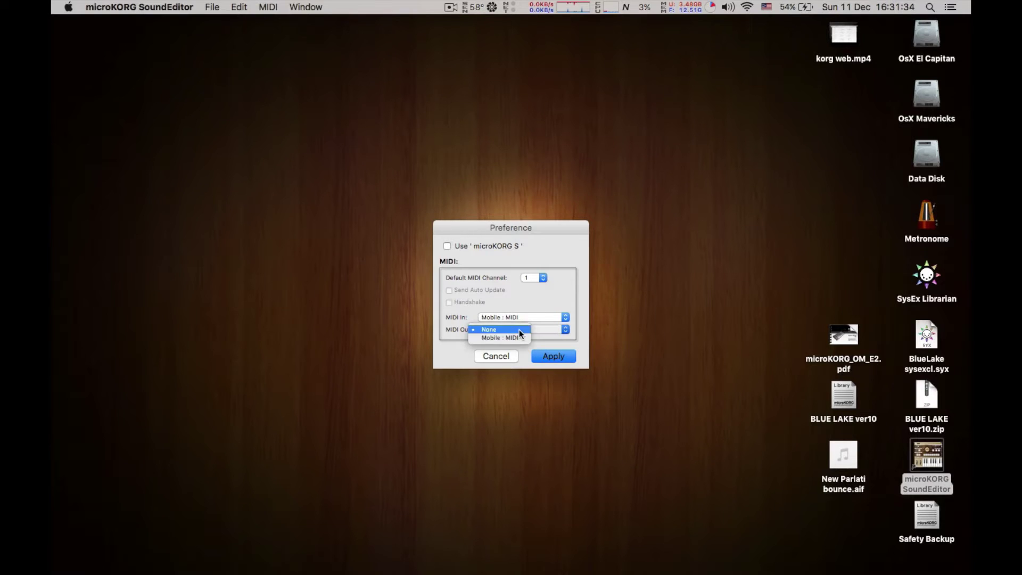
{"action": "left_click", "coordinate": [514, 337]}
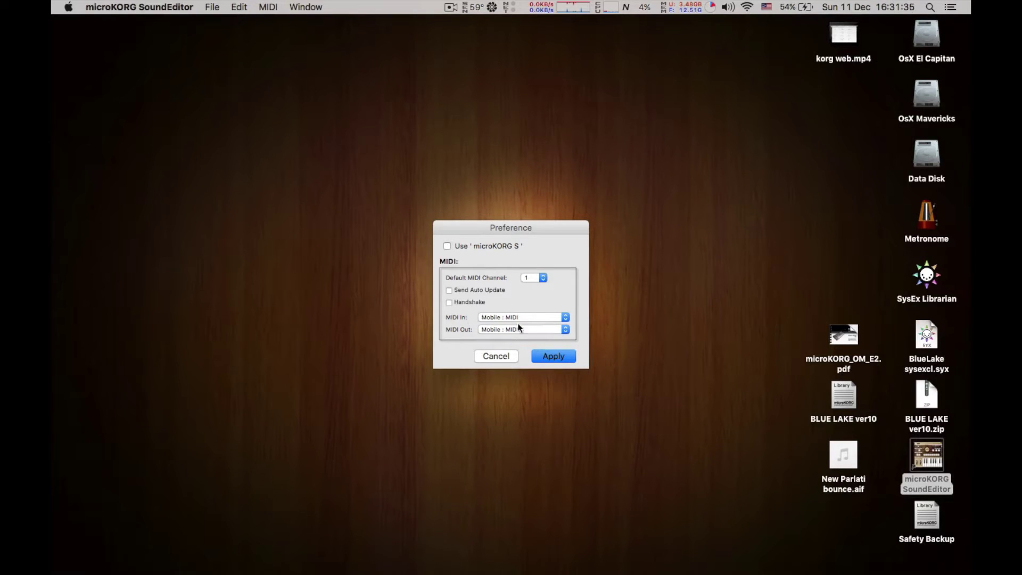
{"action": "left_click", "coordinate": [543, 277]}
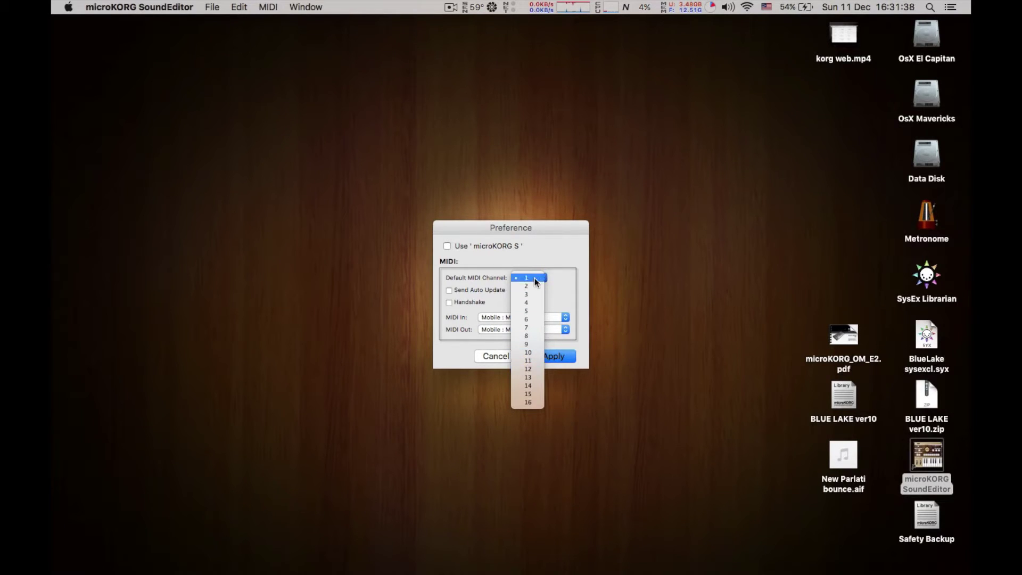
{"action": "left_click", "coordinate": [527, 278]}
{"action": "left_click", "coordinate": [553, 356]}
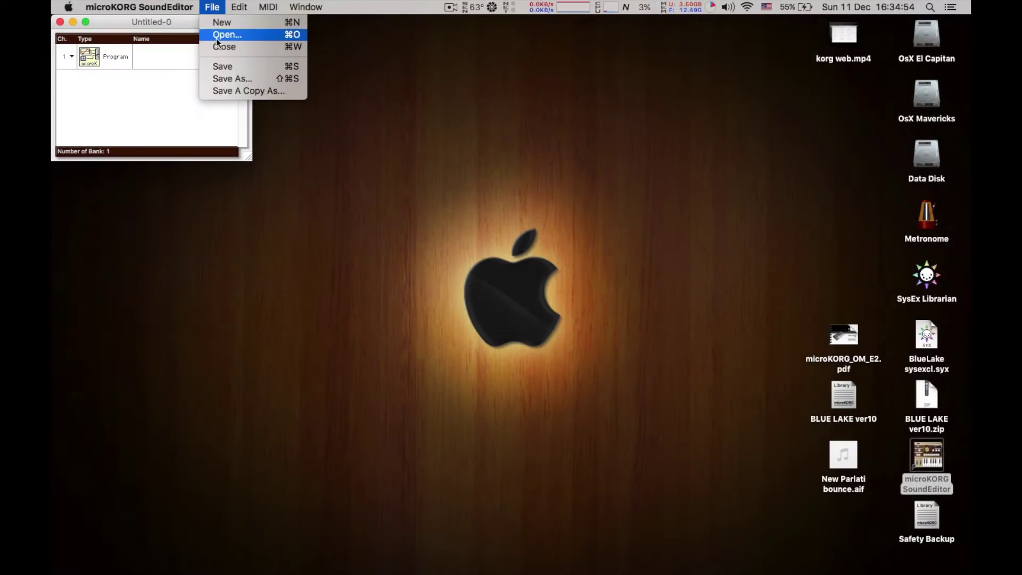
Open the BLUE LAKE ver10 library from the Desktop and its Program bank, moving the bank aside.
{"action": "left_click", "coordinate": [216, 38]}
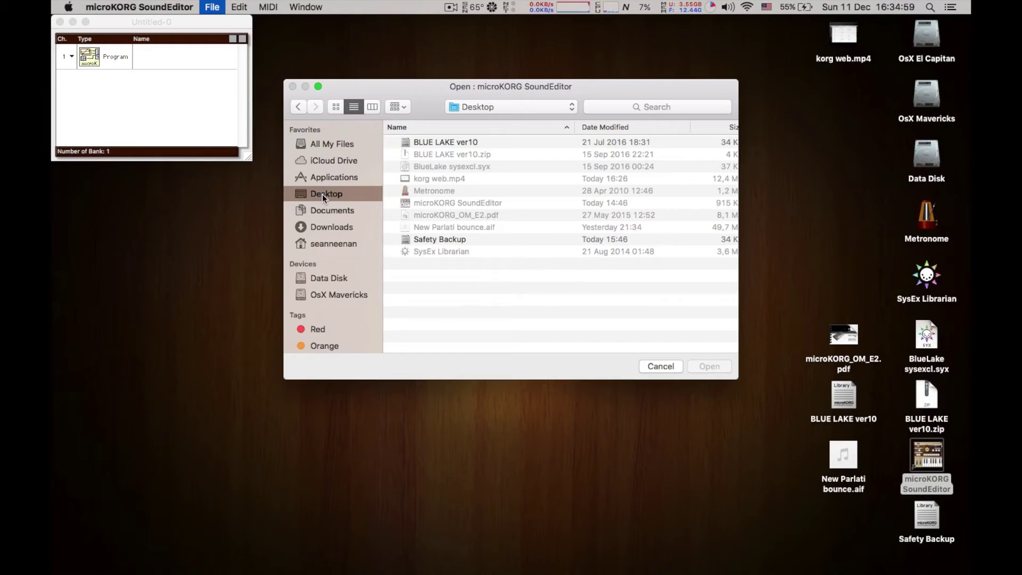
{"action": "double_click", "coordinate": [430, 143]}
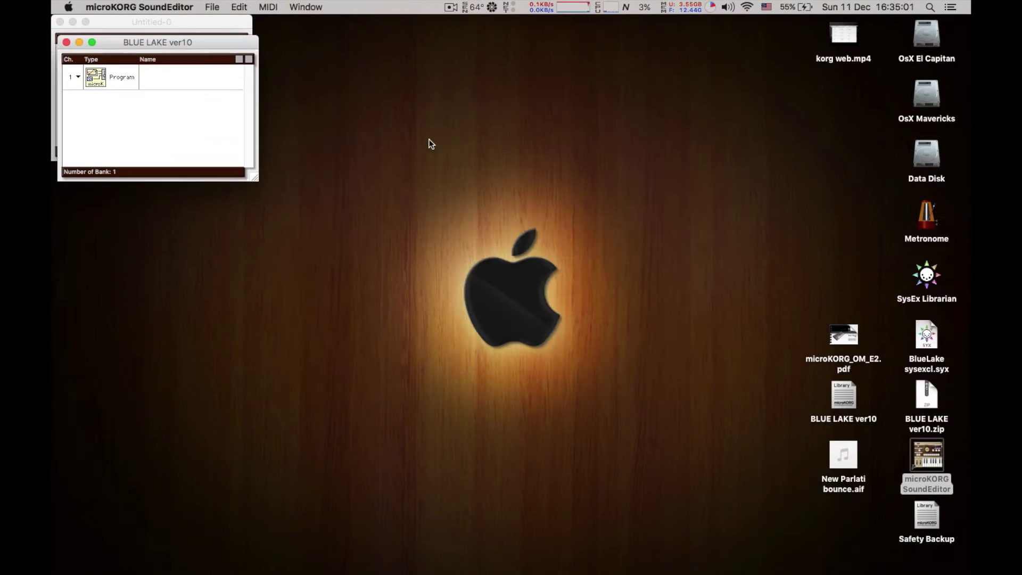
{"action": "double_click", "coordinate": [97, 78]}
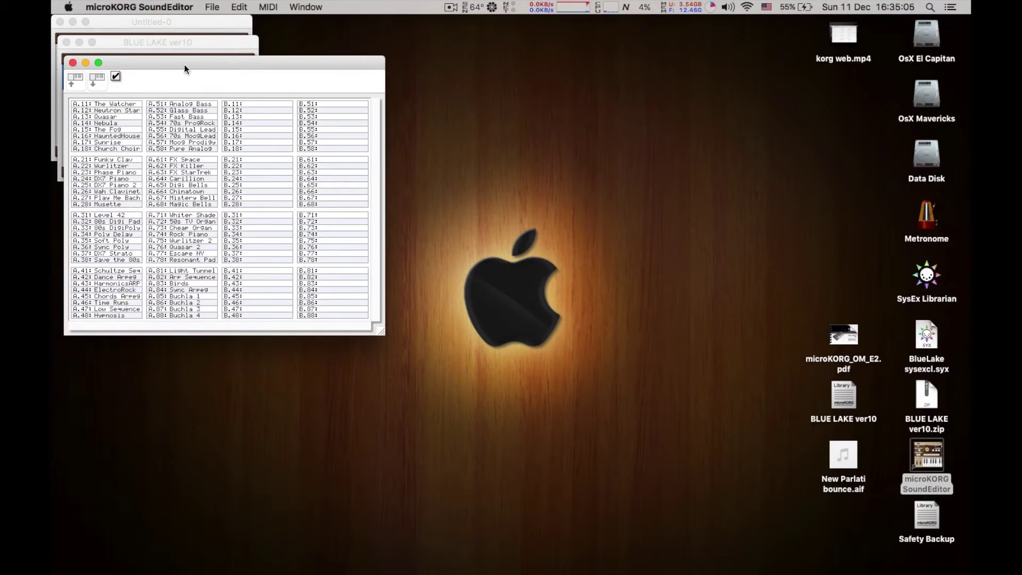
{"action": "left_click_drag", "start_coordinate": [185, 68], "coordinate": [302, 90]}
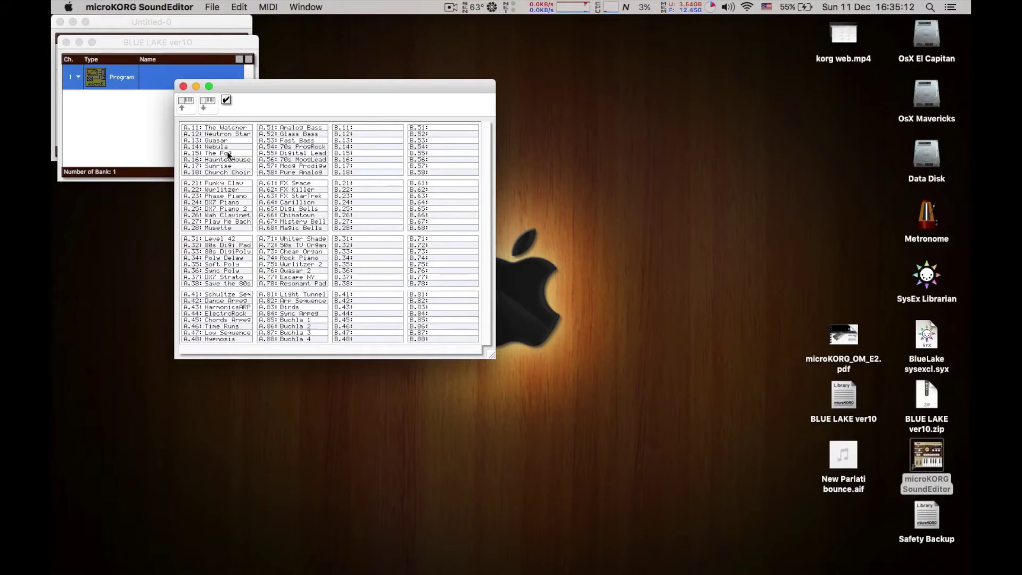
Open patch A.12 Neutron Star and send it to the microKORG, then open and close A.15 The Fog.
{"action": "double_click", "coordinate": [220, 133]}
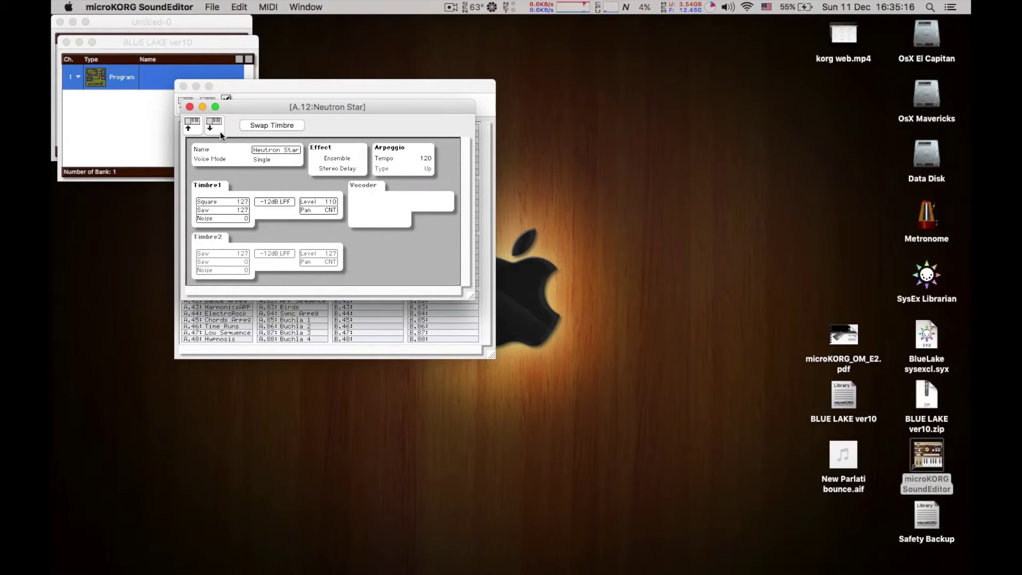
{"action": "left_click", "coordinate": [192, 126]}
{"action": "left_click", "coordinate": [190, 107]}
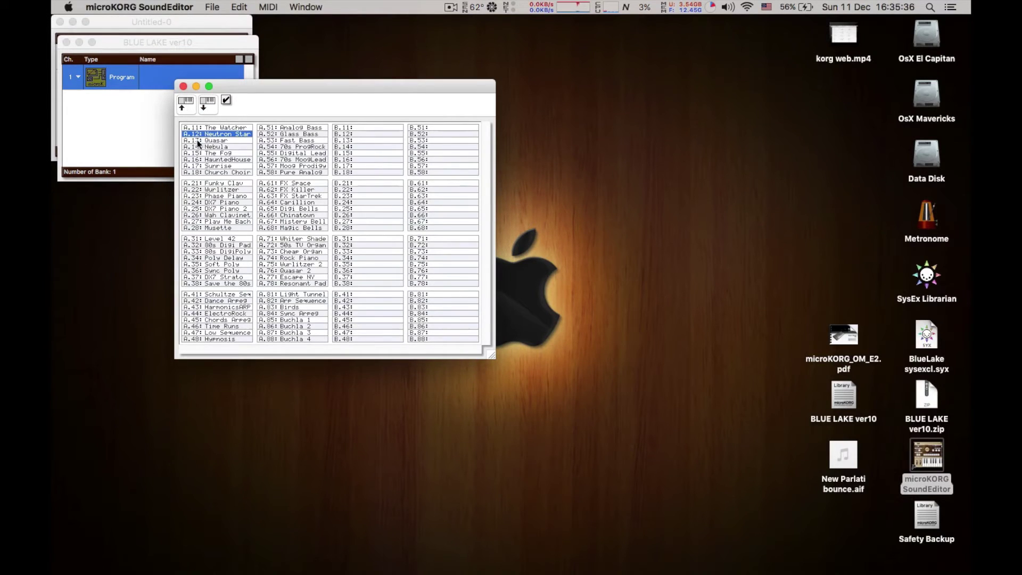
{"action": "double_click", "coordinate": [213, 153]}
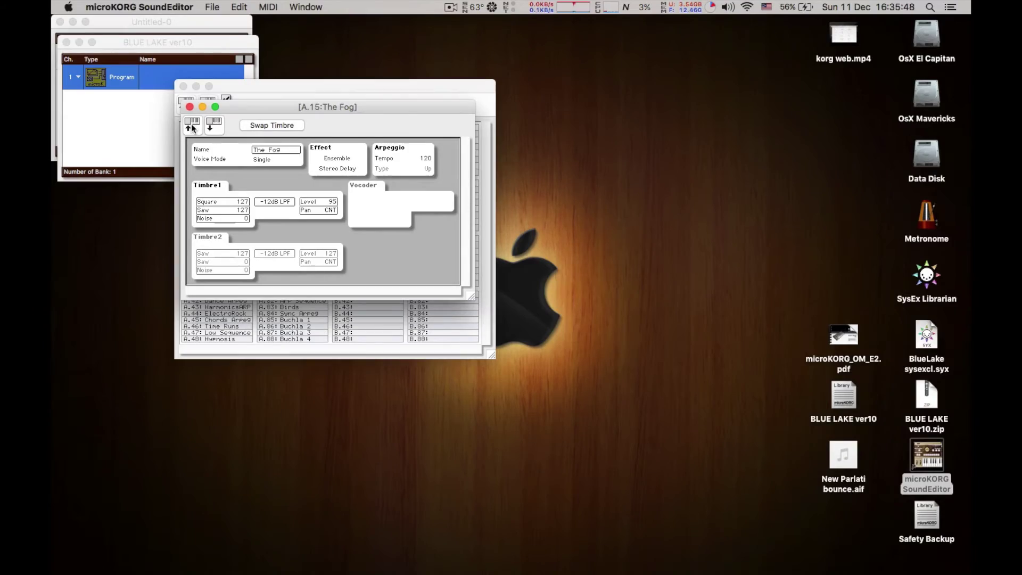
{"action": "left_click", "coordinate": [189, 107]}
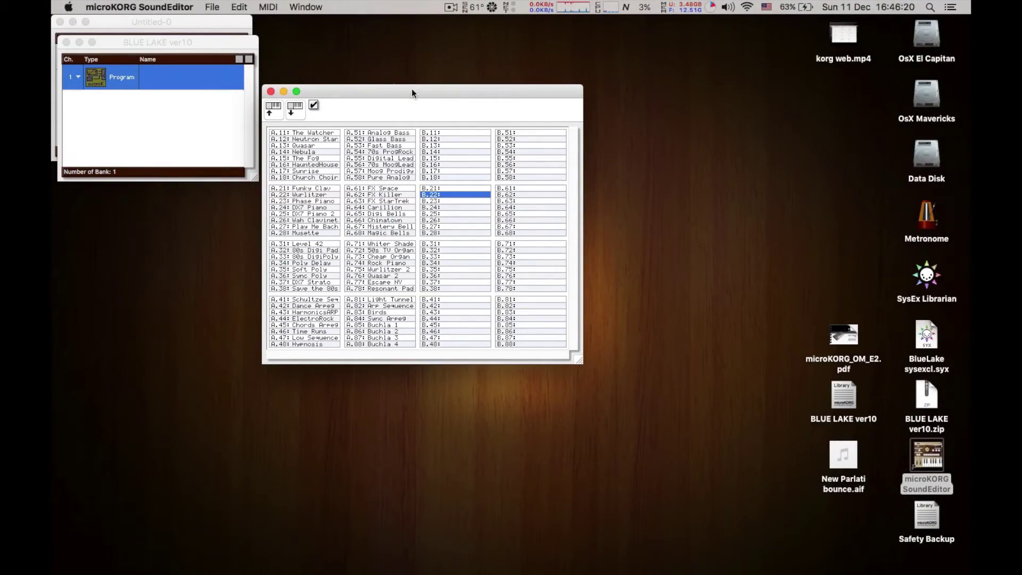
Transmit the BLUE LAKE ver10 bank to the microKORG with MIDI > Transmit, confirming the prompt.
{"action": "left_click", "coordinate": [269, 7]}
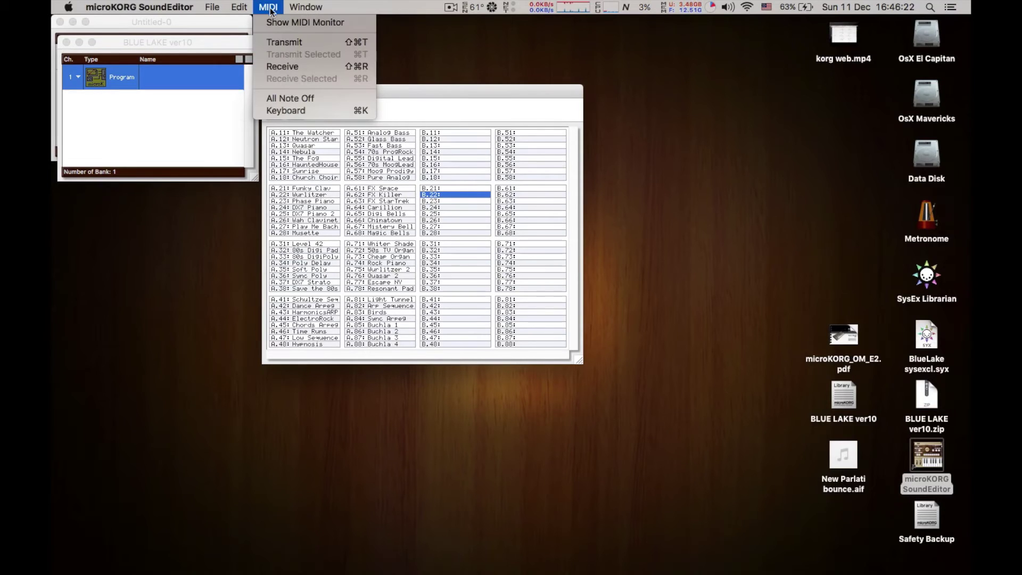
{"action": "left_click", "coordinate": [283, 43]}
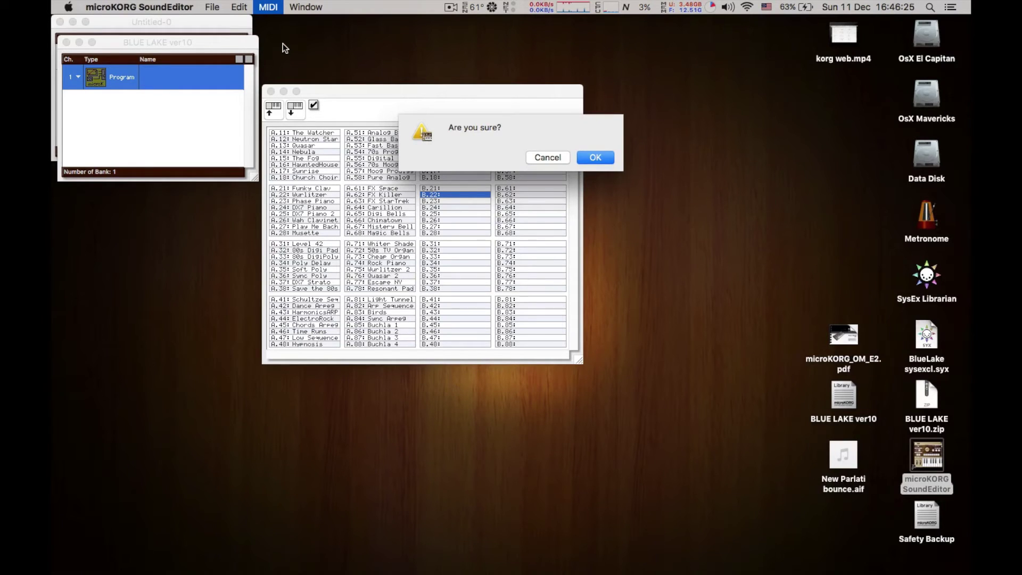
{"action": "left_click", "coordinate": [604, 158]}
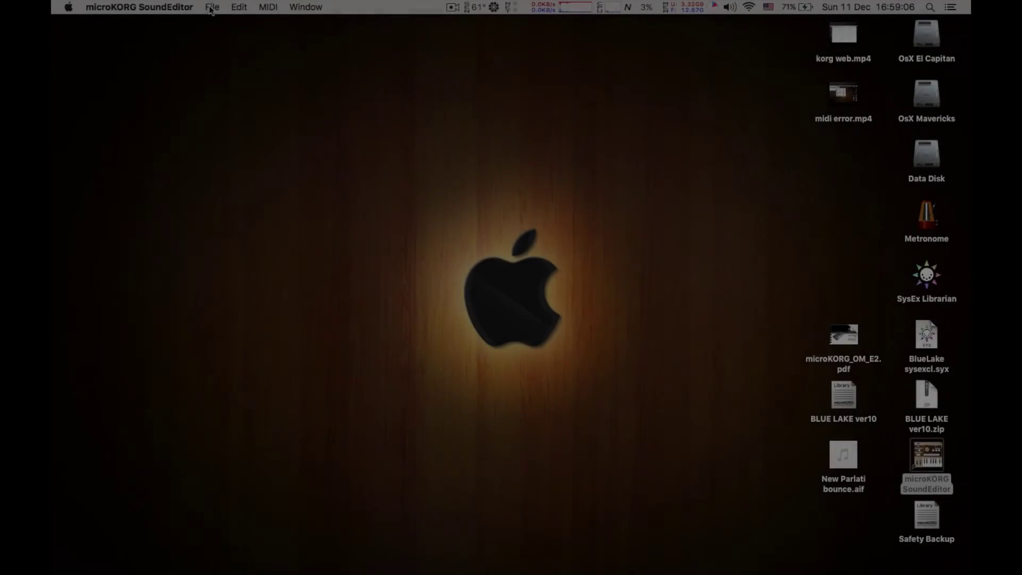
Create a new Untitled-0 bank and open its empty program list in the screen centre.
{"action": "left_click", "coordinate": [210, 7]}
{"action": "left_click", "coordinate": [217, 21]}
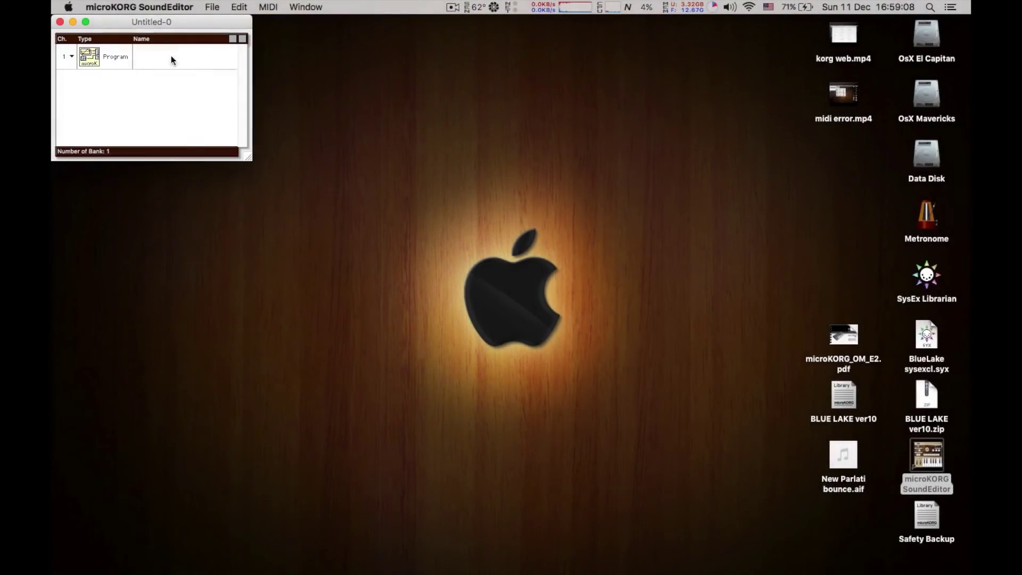
{"action": "double_click", "coordinate": [90, 57]}
{"action": "left_click_drag", "start_coordinate": [240, 51], "coordinate": [463, 116]}
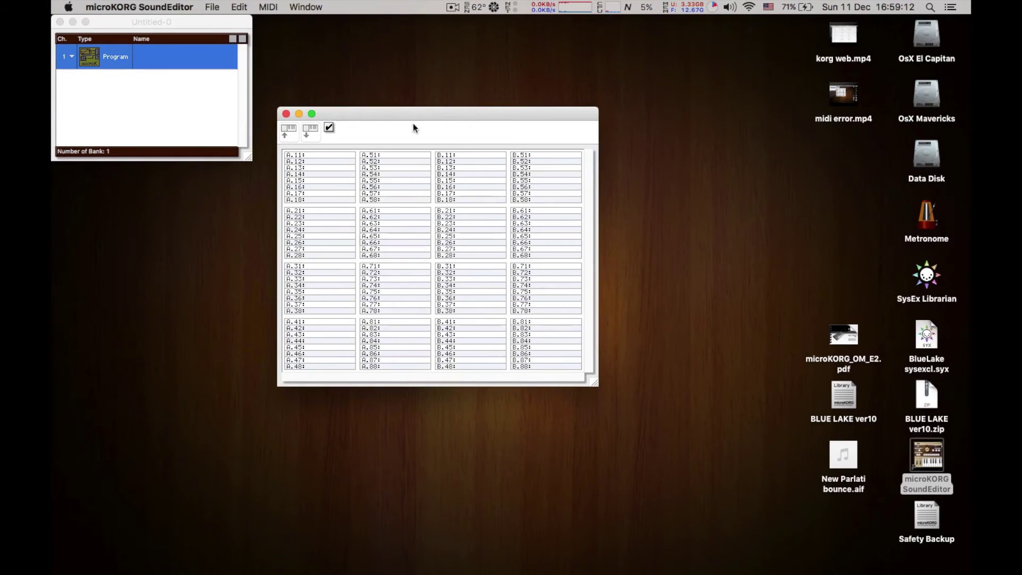
Receive the microKORG's patches into the new program list with MIDI > Receive.
{"action": "left_click", "coordinate": [266, 6]}
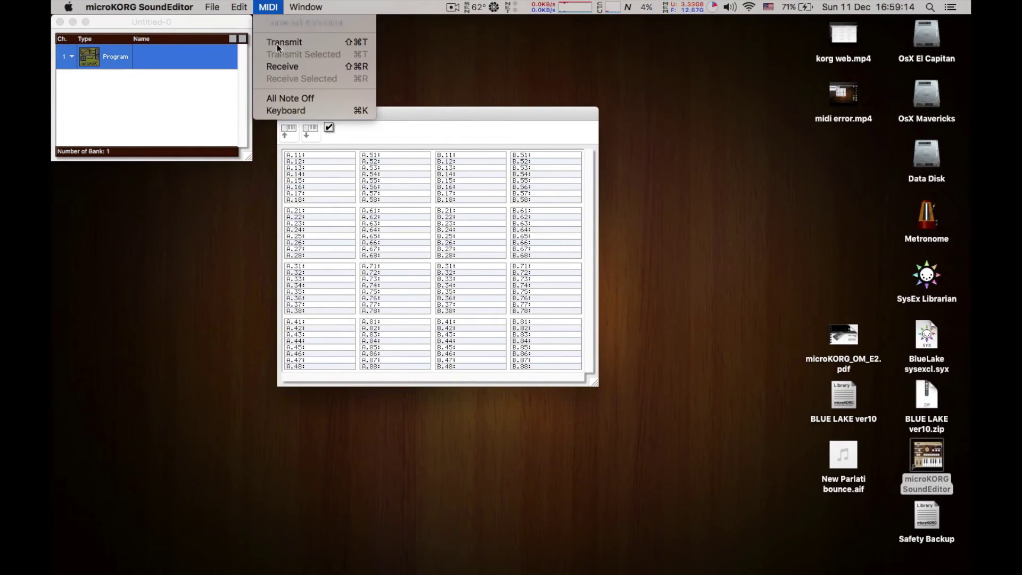
{"action": "left_click", "coordinate": [282, 68]}
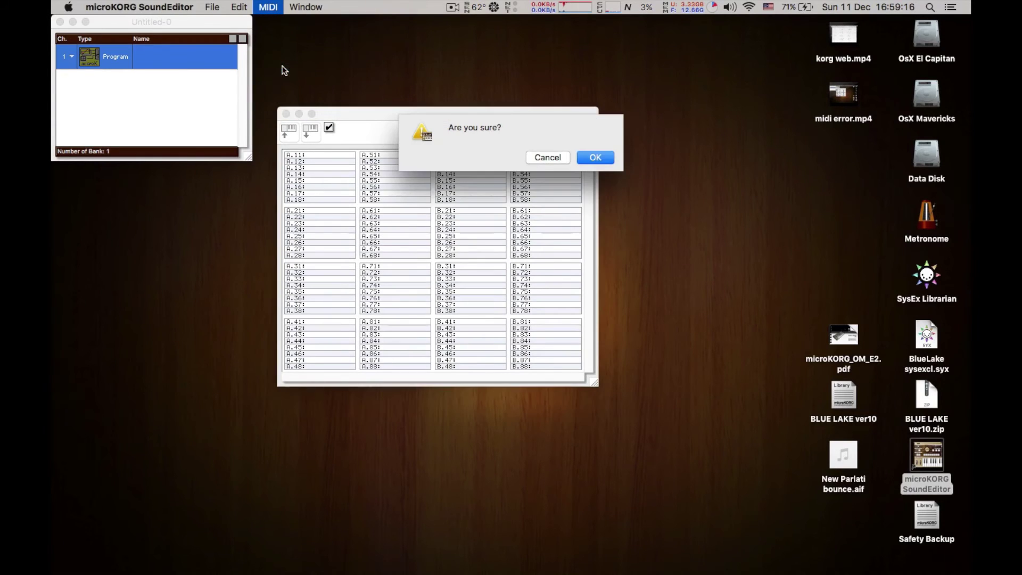
{"action": "left_click", "coordinate": [597, 158]}
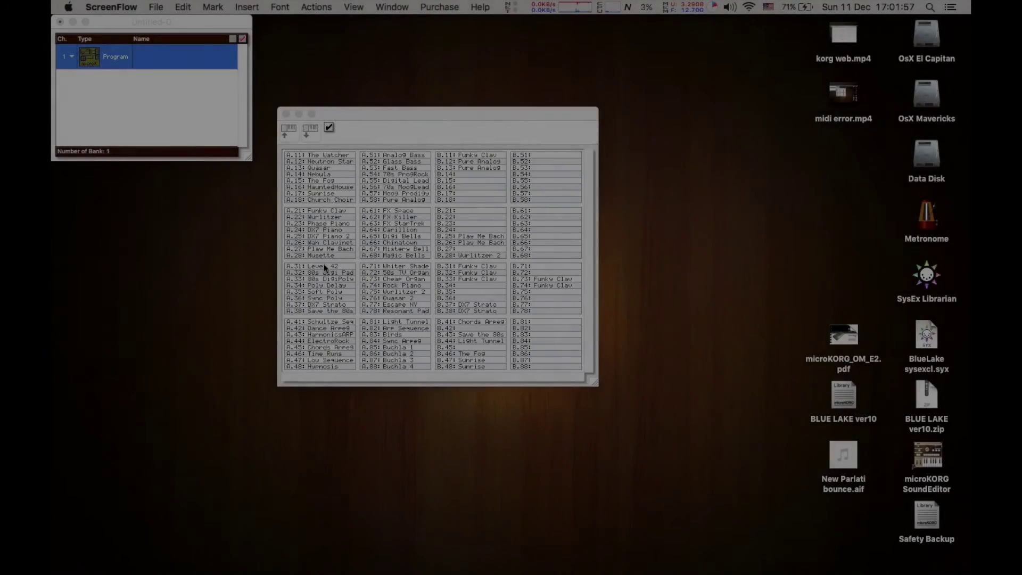
Open patch A.31 Level 42 and its Timbre1 (Ensemble) and Effect (L/R Delay) editors.
{"action": "left_click", "coordinate": [324, 266]}
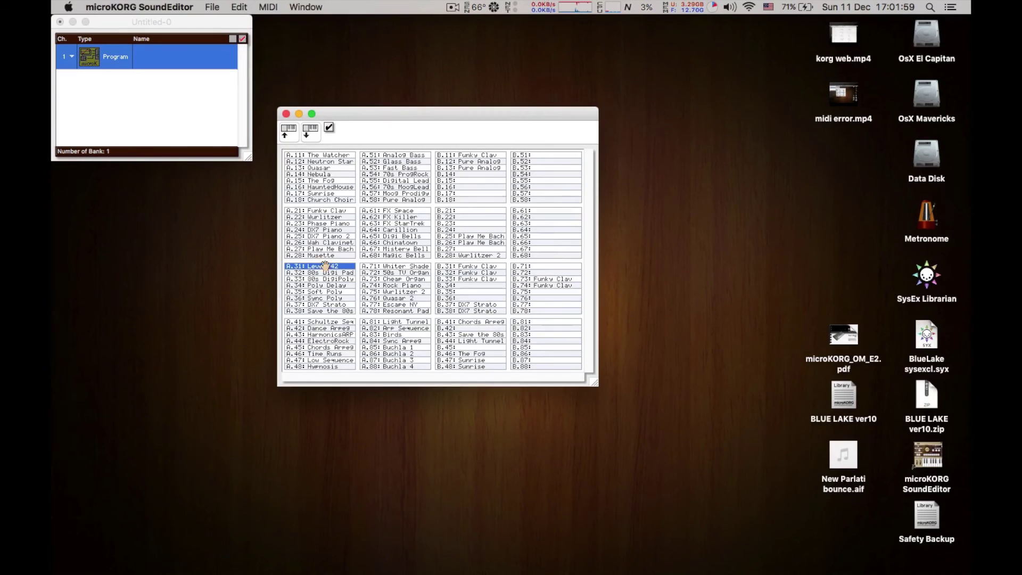
{"action": "double_click", "coordinate": [324, 266]}
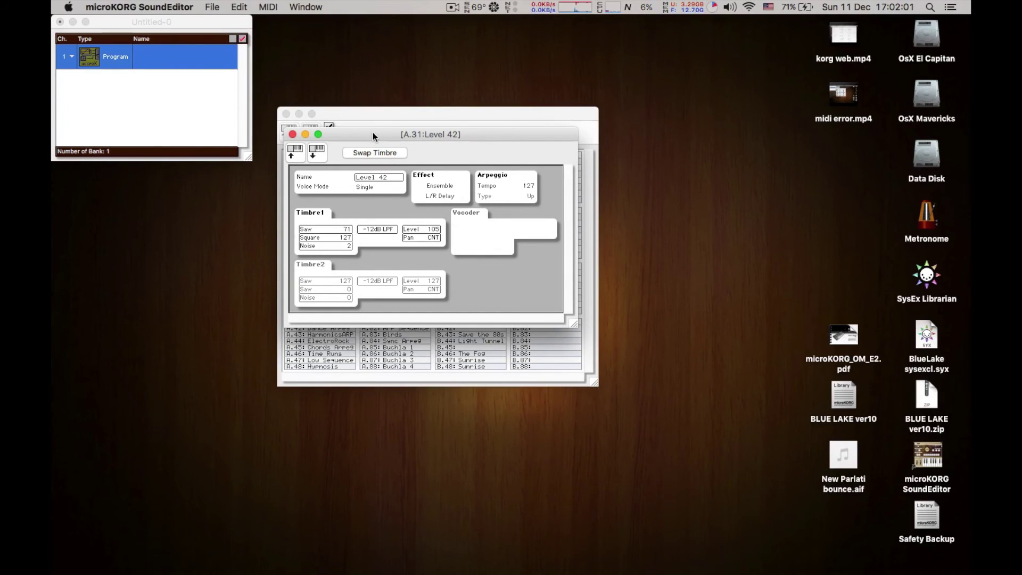
{"action": "left_click_drag", "start_coordinate": [373, 132], "coordinate": [160, 41]}
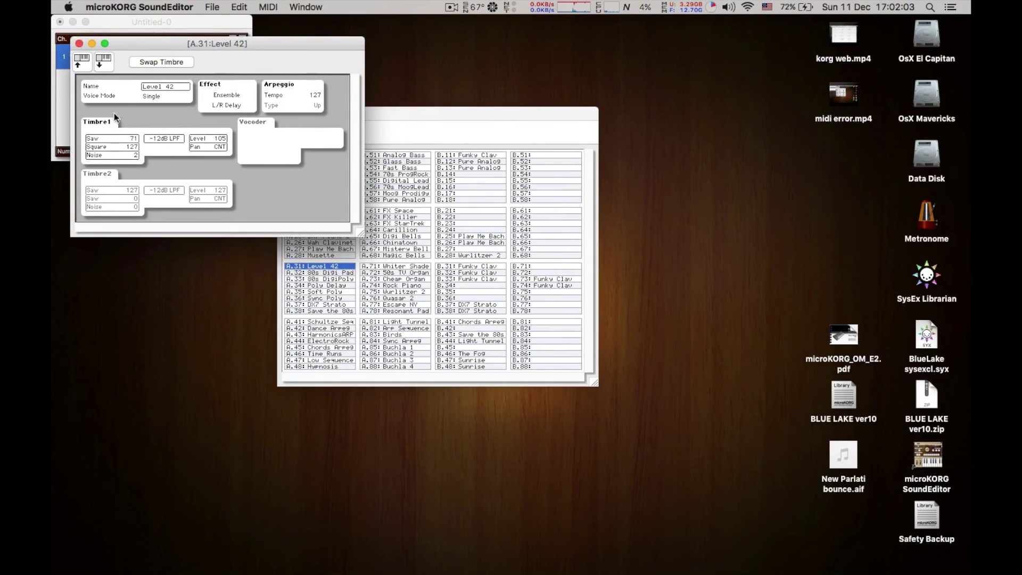
{"action": "double_click", "coordinate": [104, 128]}
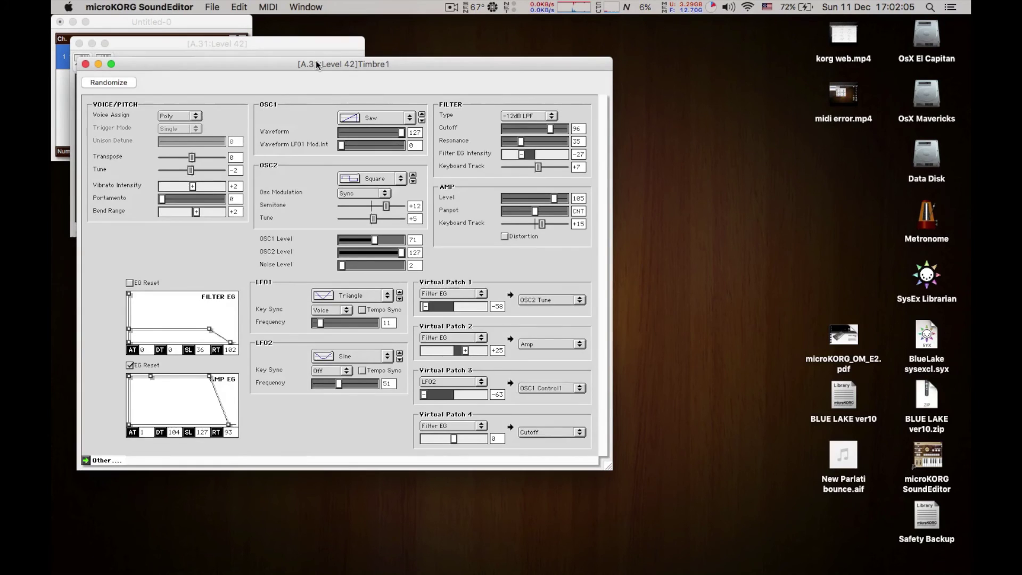
{"action": "left_click_drag", "start_coordinate": [317, 64], "coordinate": [604, 121]}
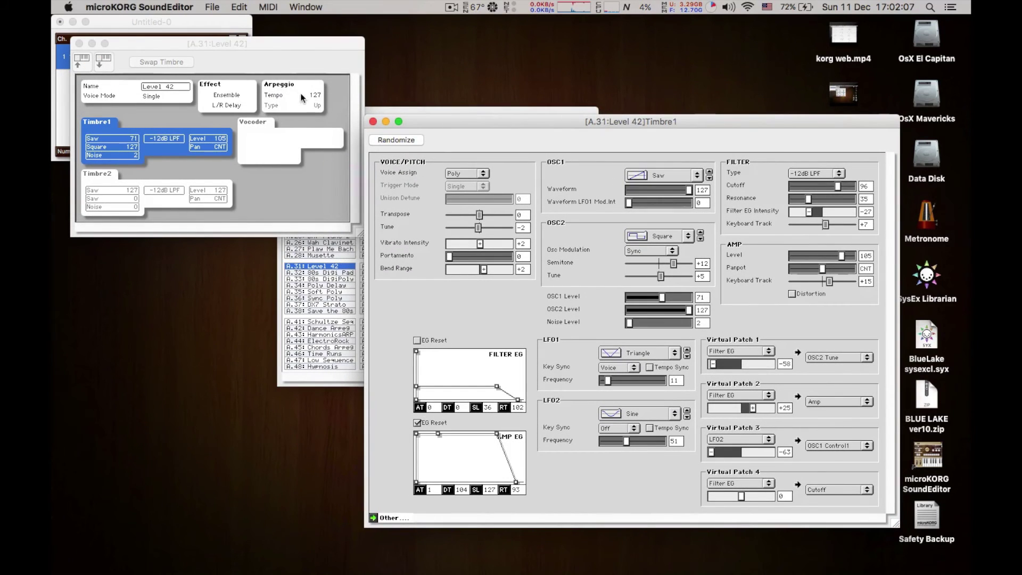
{"action": "left_click", "coordinate": [275, 93]}
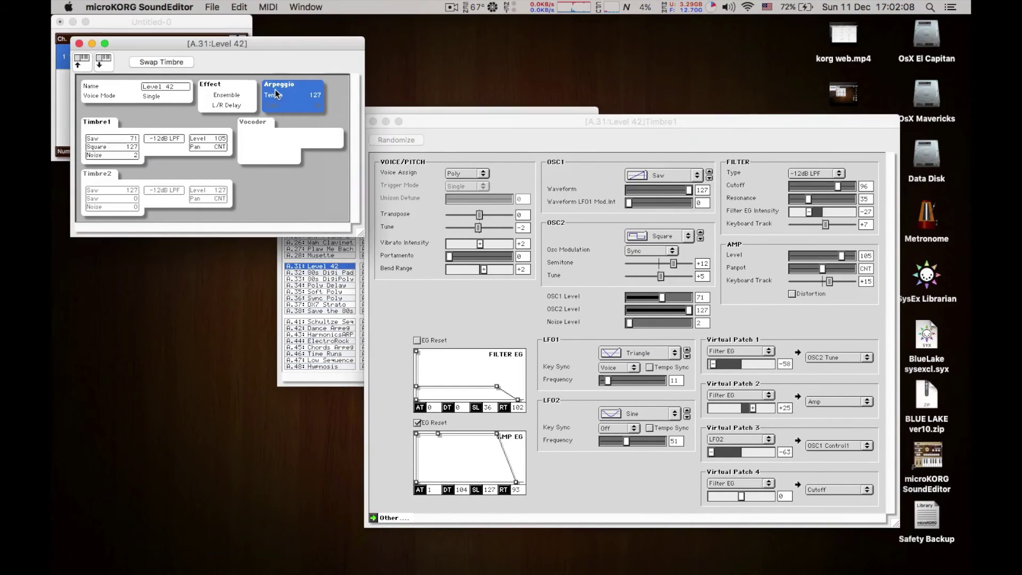
{"action": "double_click", "coordinate": [213, 97]}
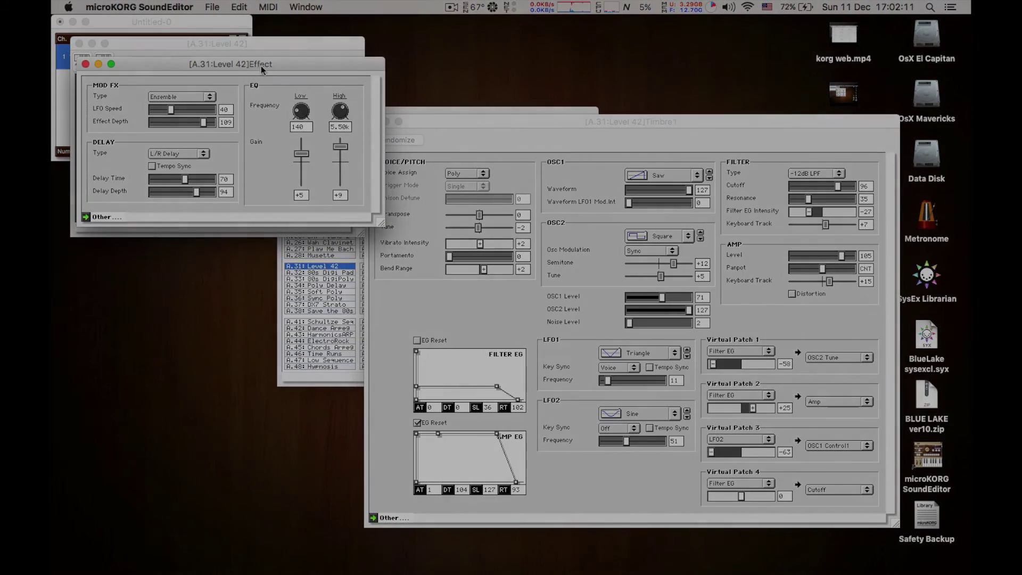